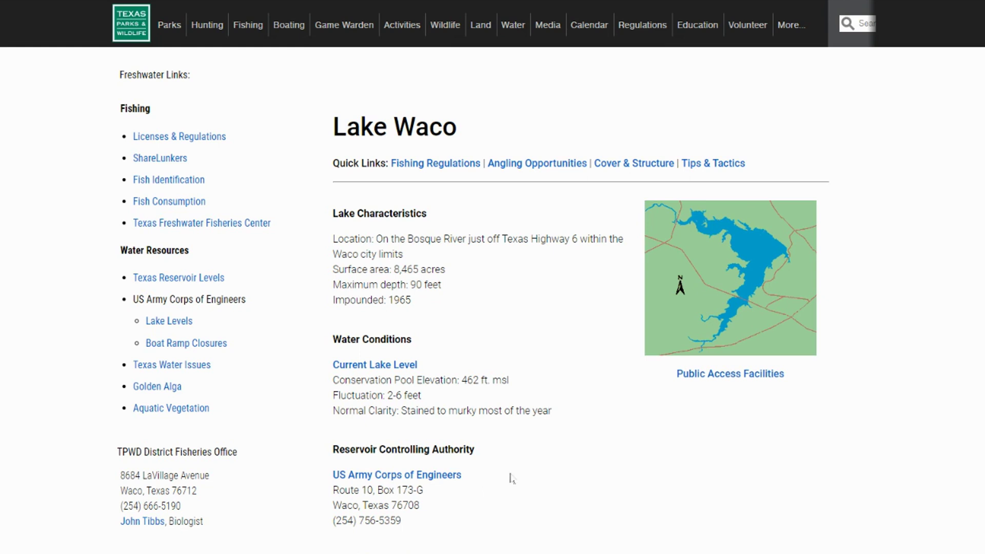
# Step: Review Lake Waco's characteristics, water conditions, predominant fish species and angling opportunities on the Texas Parks & Wildlife page
pyautogui.scroll(-5, 512, 477)
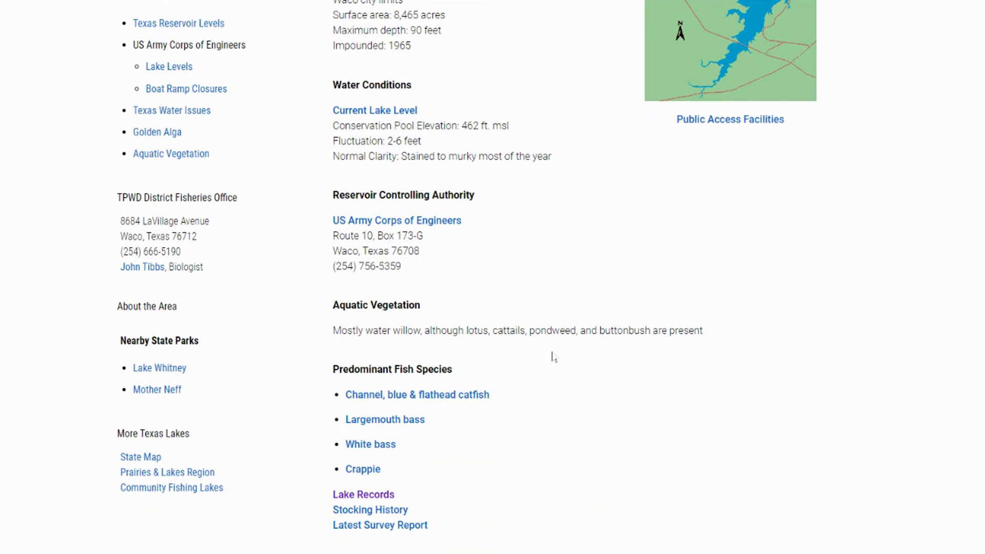
pyautogui.scroll(-3, 568, 437)
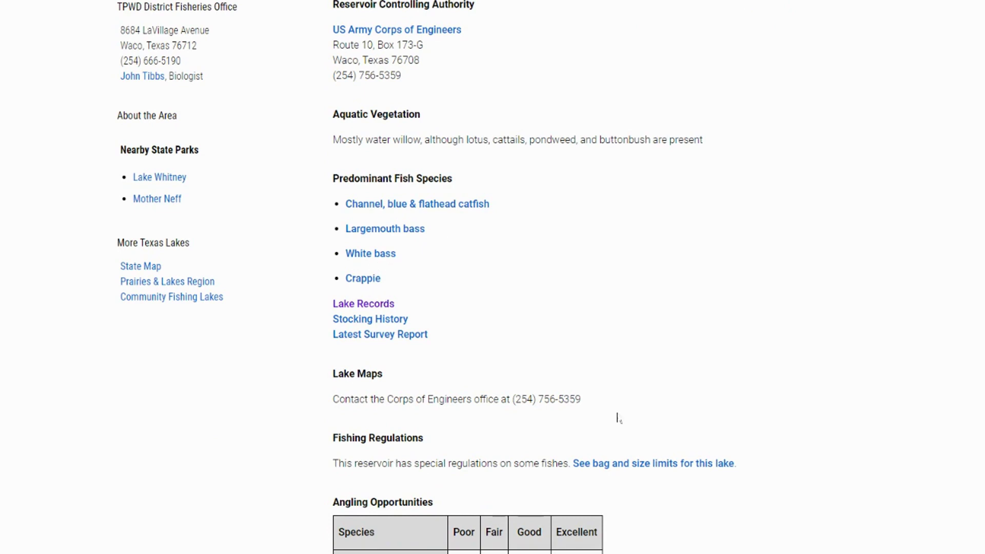
pyautogui.scroll(-1, 836, 346)
pyautogui.scroll(-6, 837, 347)
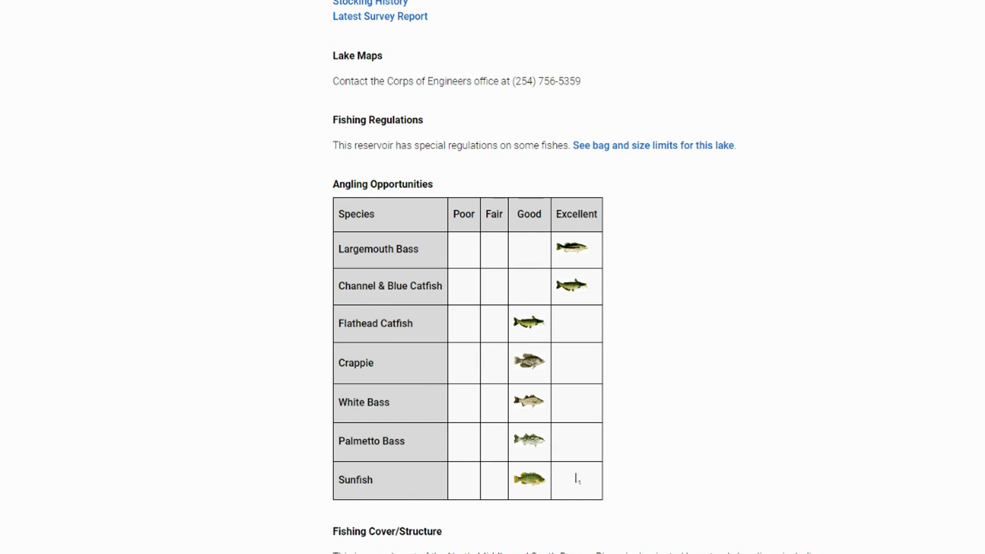
pyautogui.scroll(5, 726, 452)
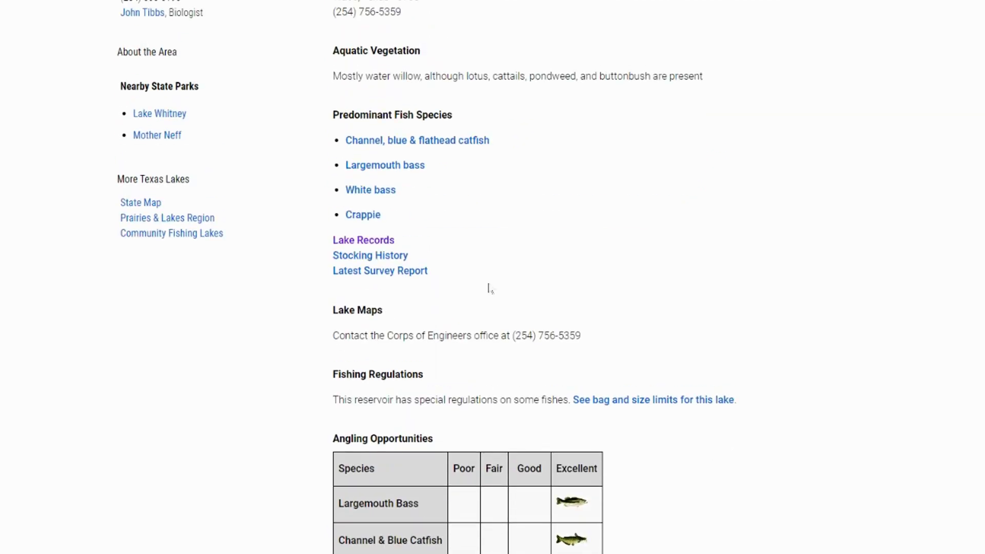
# Step: Open the Lake Records page, examine the all-ages rod and reel weight records, and return to the Lake Waco page
pyautogui.click(362, 241)
pyautogui.scroll(-1, 432, 461)
pyautogui.scroll(-3, 433, 462)
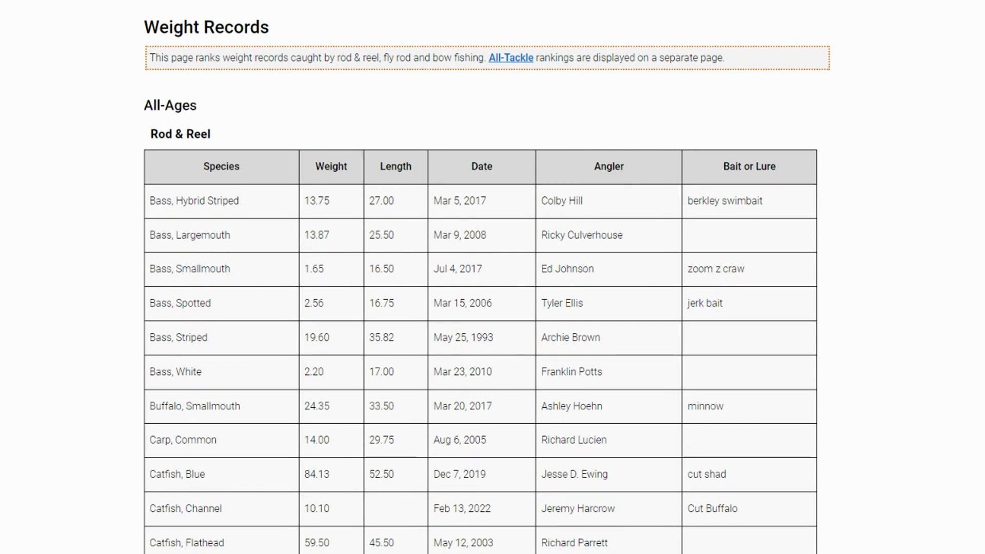
pyautogui.hotkey('alt', 'Left')
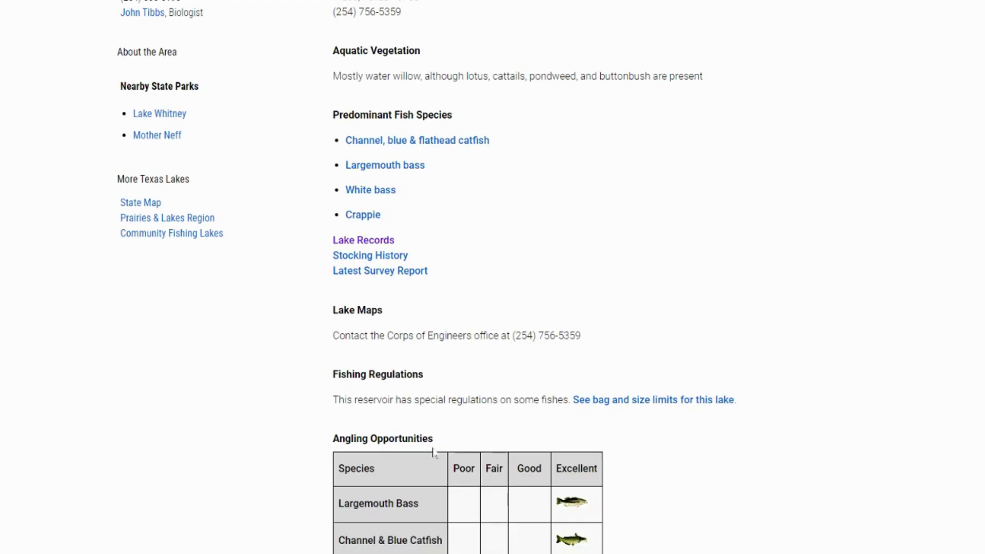
# Step: Open the fish attractor map, examine the reef locations and their coordinates, and return to the Lake Waco page
pyautogui.scroll(-1, 423, 484)
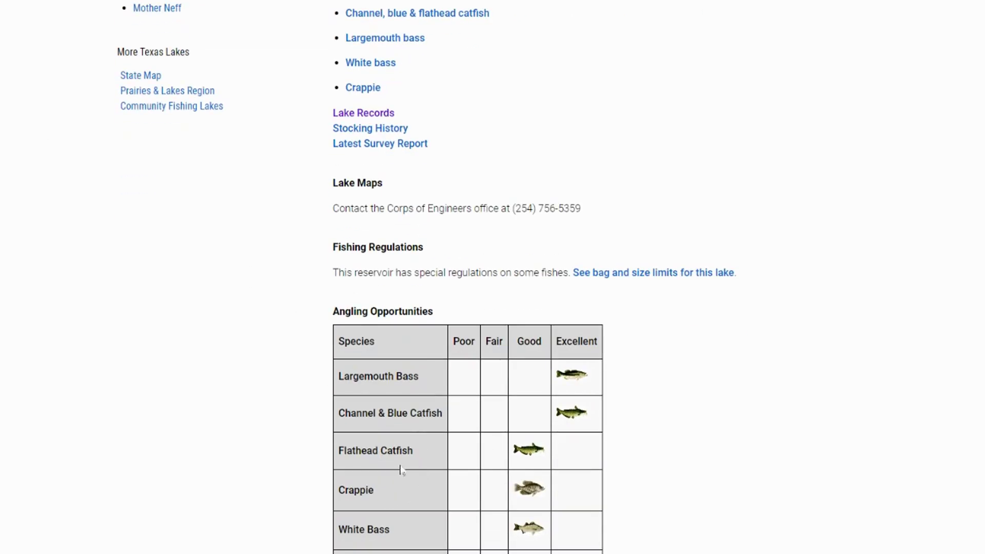
pyautogui.scroll(-5, 404, 459)
pyautogui.scroll(-4, 404, 460)
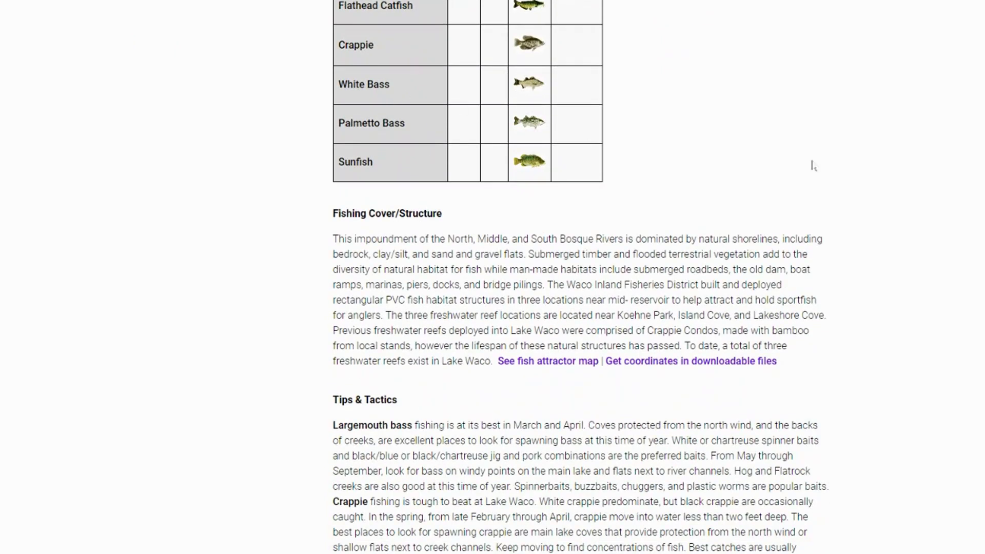
pyautogui.click(541, 365)
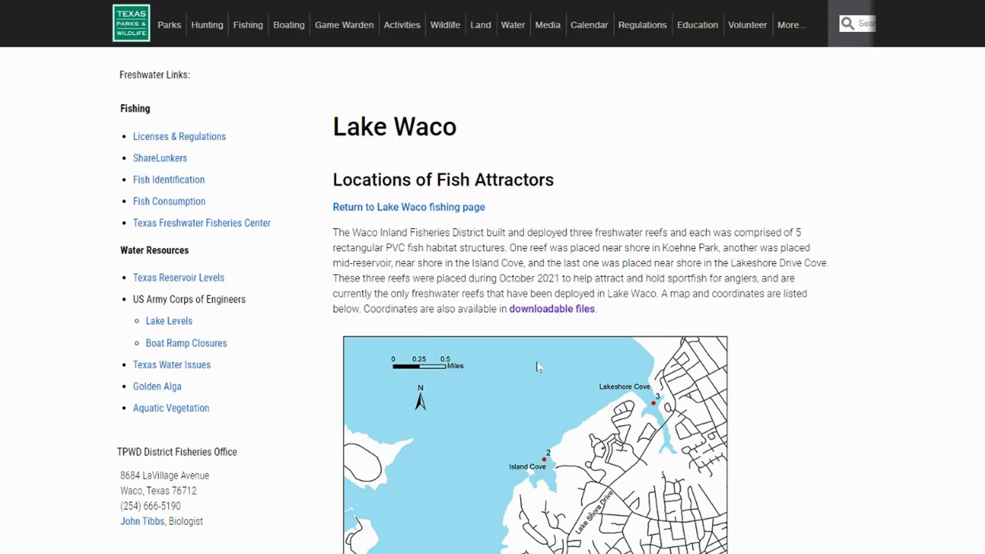
pyautogui.scroll(-5, 513, 420)
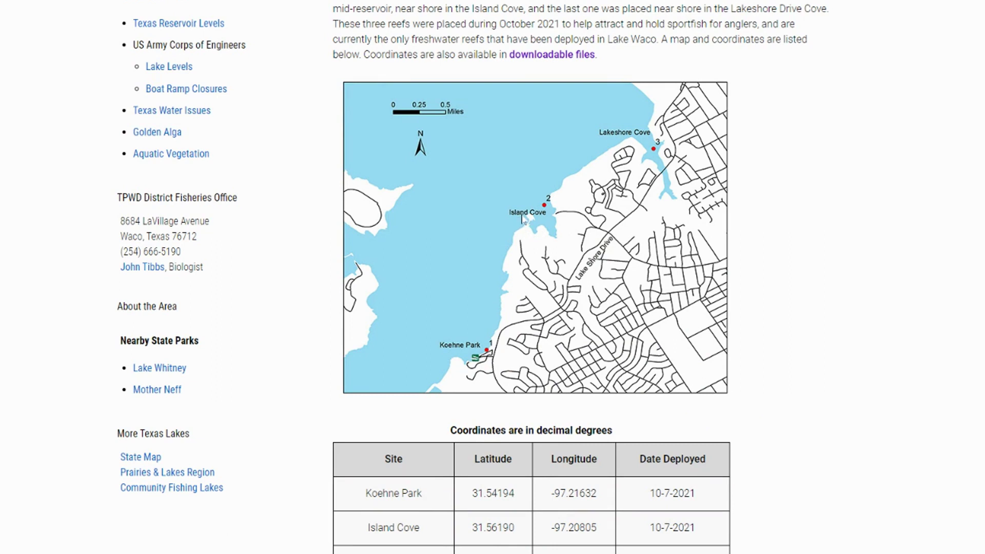
pyautogui.scroll(-10, 493, 278)
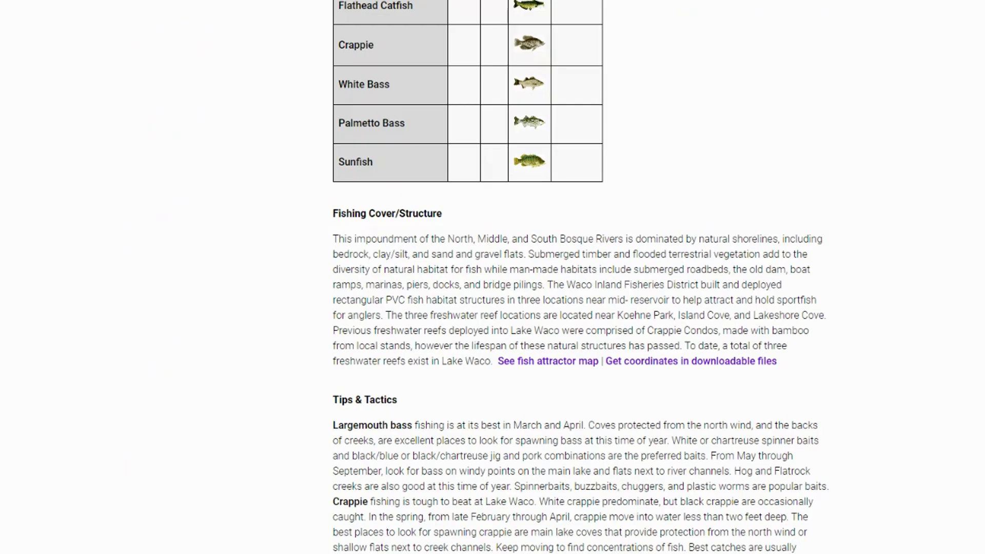
# Step: Read the Tips & Tactics section for each fish species and return to the start of the Lake Waco page
pyautogui.scroll(-5, 472, 362)
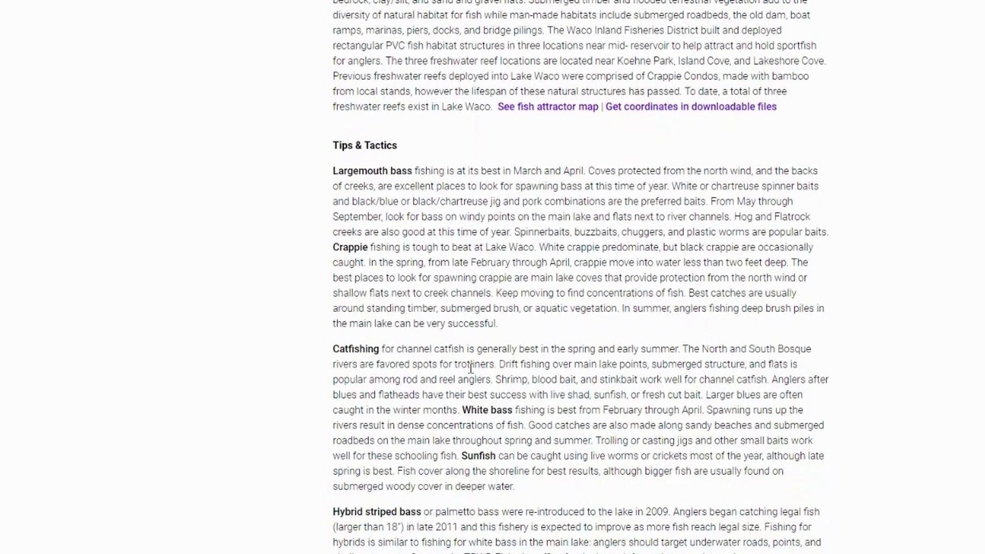
pyautogui.scroll(-1, 443, 406)
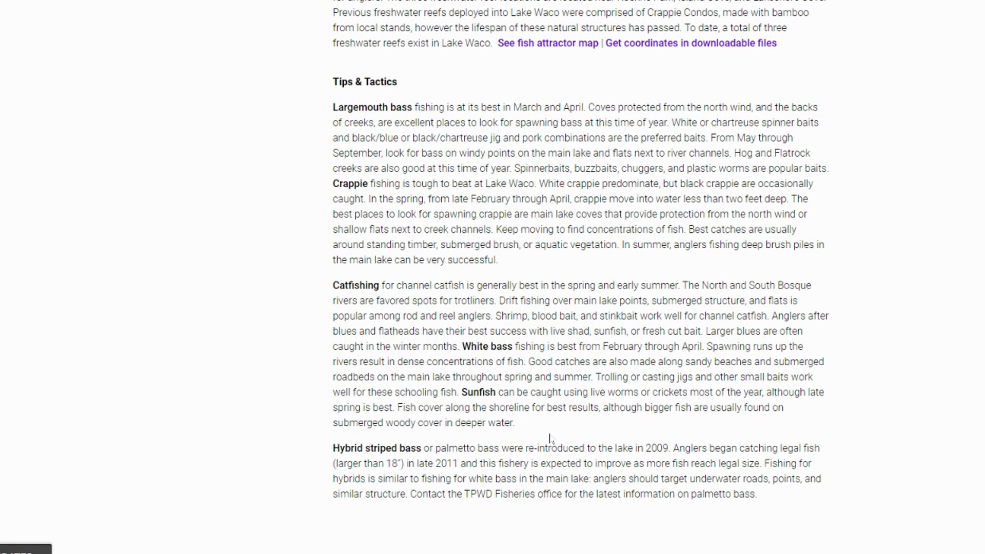
pyautogui.scroll(20, 550, 438)
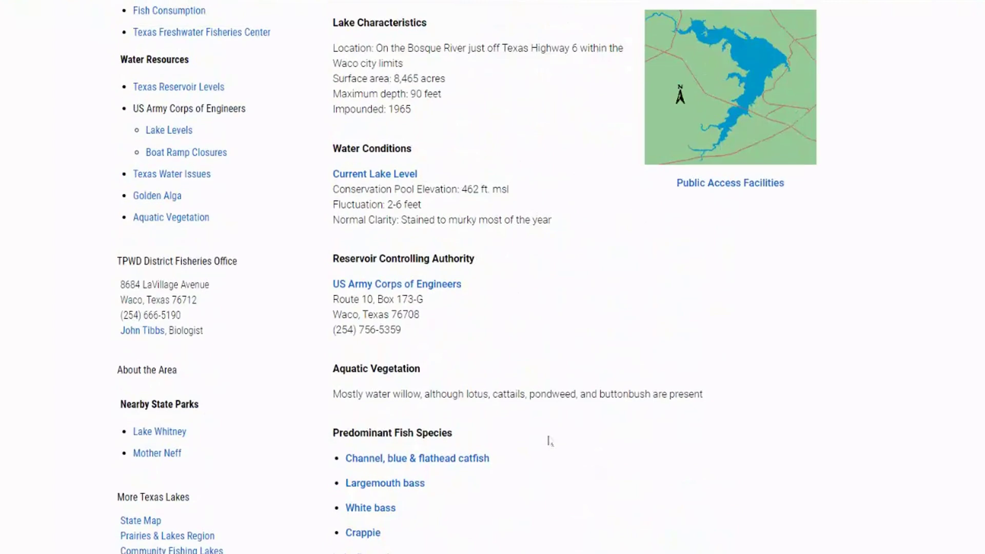
pyautogui.scroll(4, 549, 440)
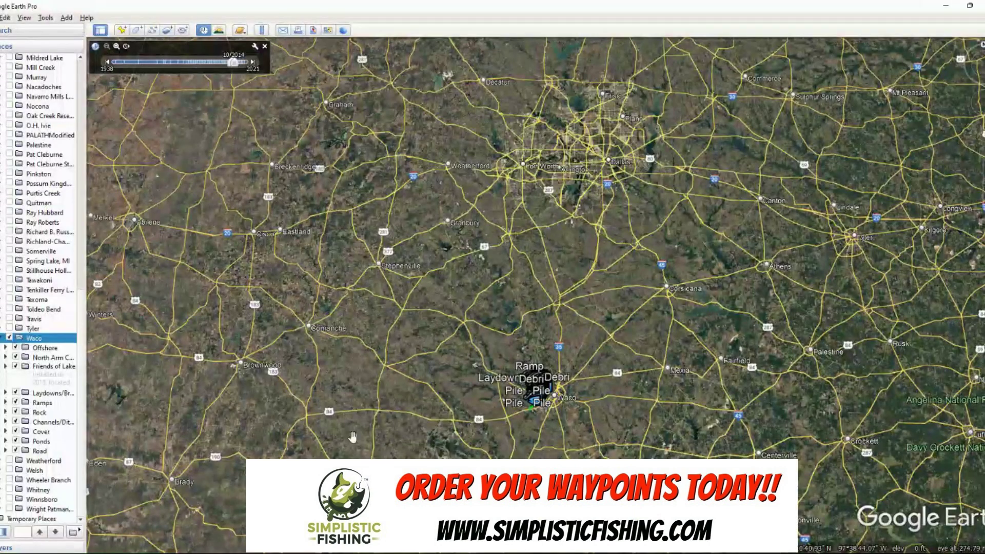
# Step: In Google Earth Pro, fly to the Waco folder's waypoints and expand the folder in a widened places list
pyautogui.doubleClick(33, 340)
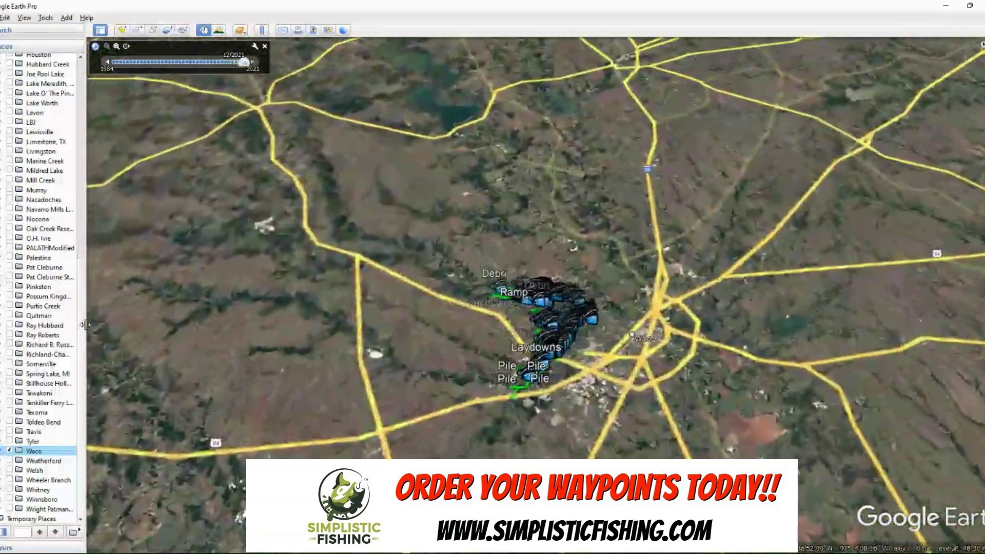
pyautogui.moveTo(86, 328); pyautogui.dragTo(265, 326)
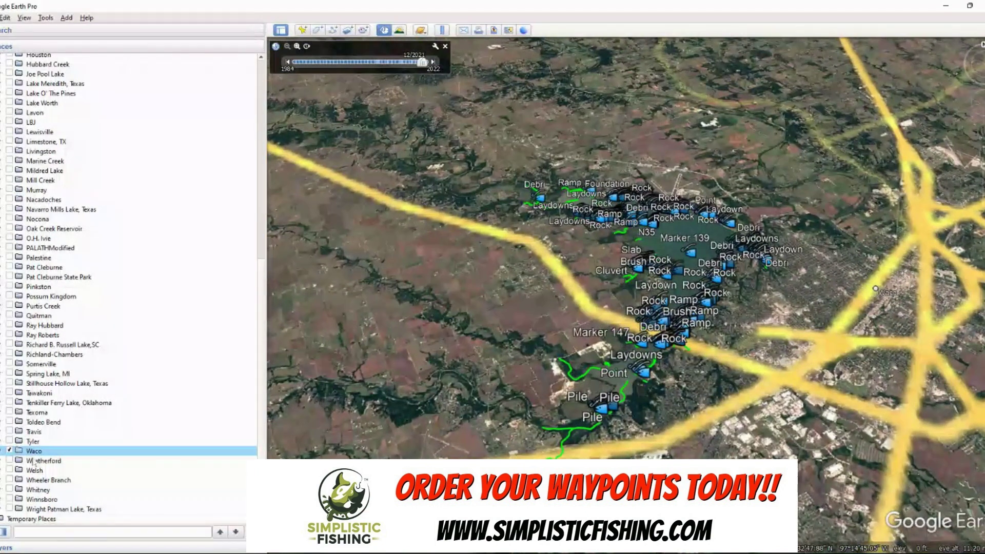
pyautogui.click(3, 451)
pyautogui.scroll(-4, 7, 449)
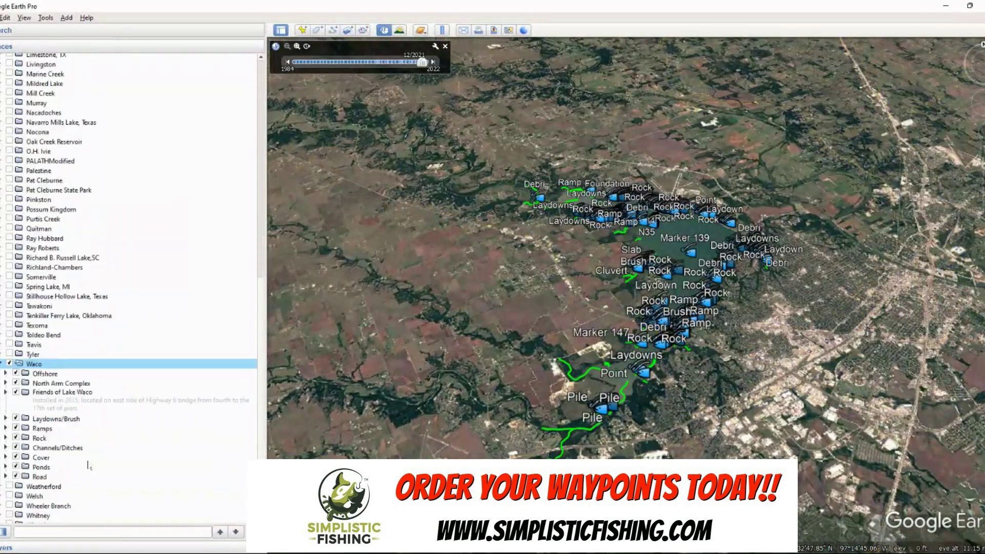
# Step: Hide every Waco subfolder from Road up to North Arm Complex, leaving only the Offshore waypoints displayed
pyautogui.click(16, 450)
pyautogui.click(16, 451)
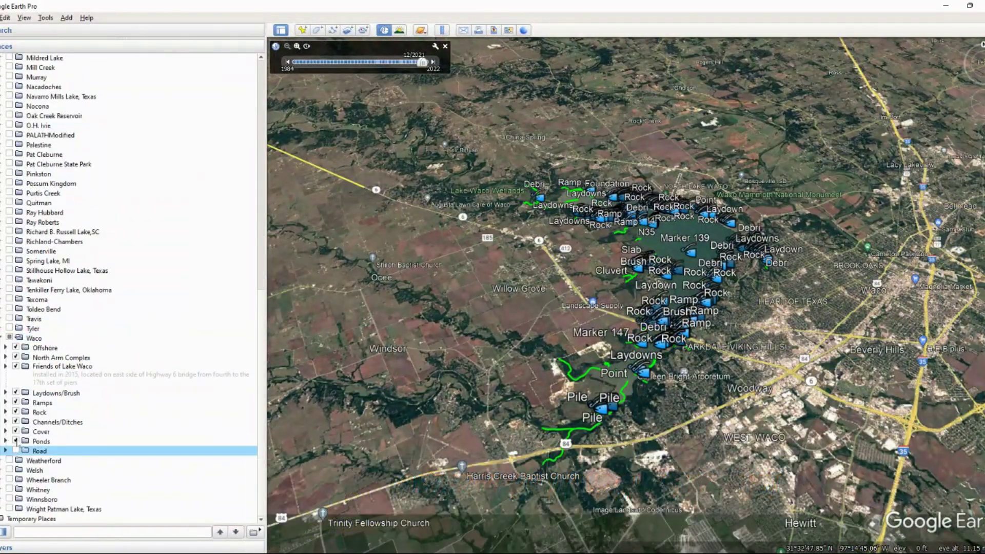
pyautogui.click(15, 442)
pyautogui.click(16, 431)
pyautogui.click(15, 422)
pyautogui.click(16, 412)
pyautogui.click(15, 403)
pyautogui.click(15, 393)
pyautogui.click(15, 366)
pyautogui.click(15, 358)
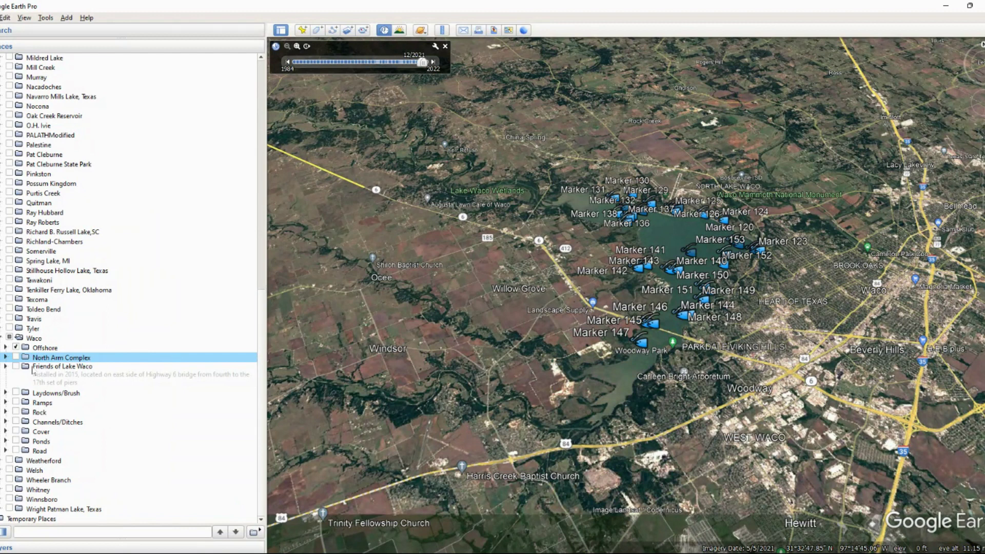
# Step: Display the North Arm Complex waypoints instead of Offshore and inspect them close up at the lake's north arm
pyautogui.click(16, 358)
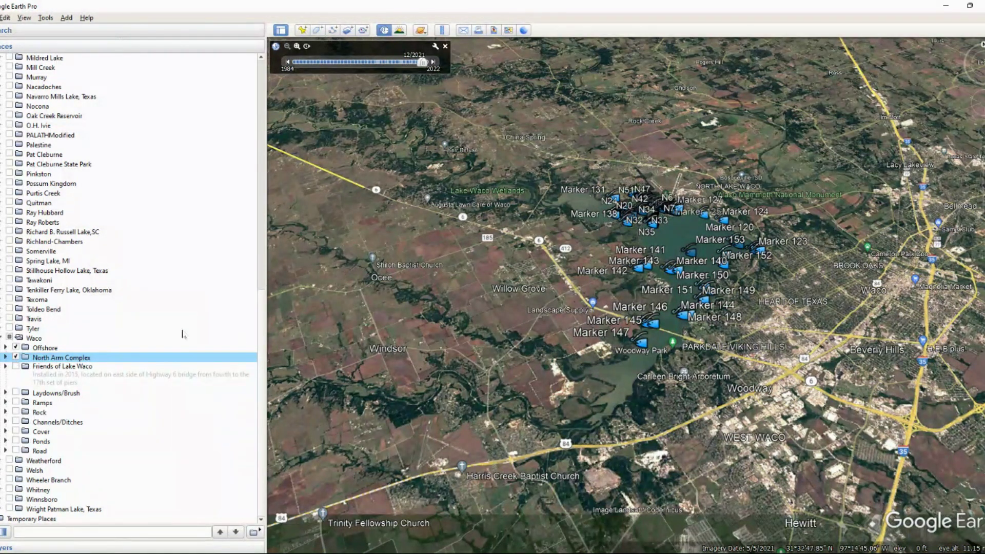
pyautogui.click(16, 348)
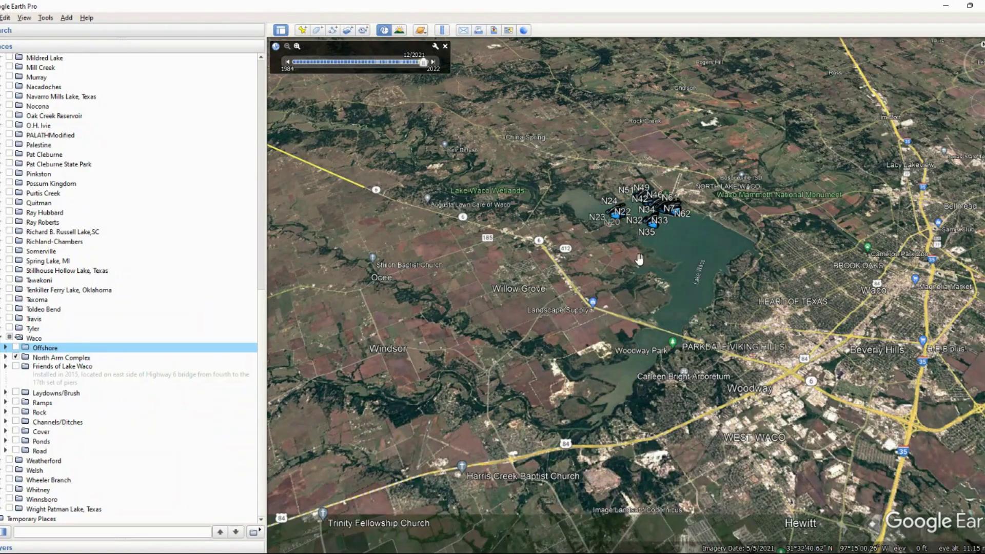
pyautogui.scroll(5, 634, 234)
pyautogui.scroll(3, 634, 233)
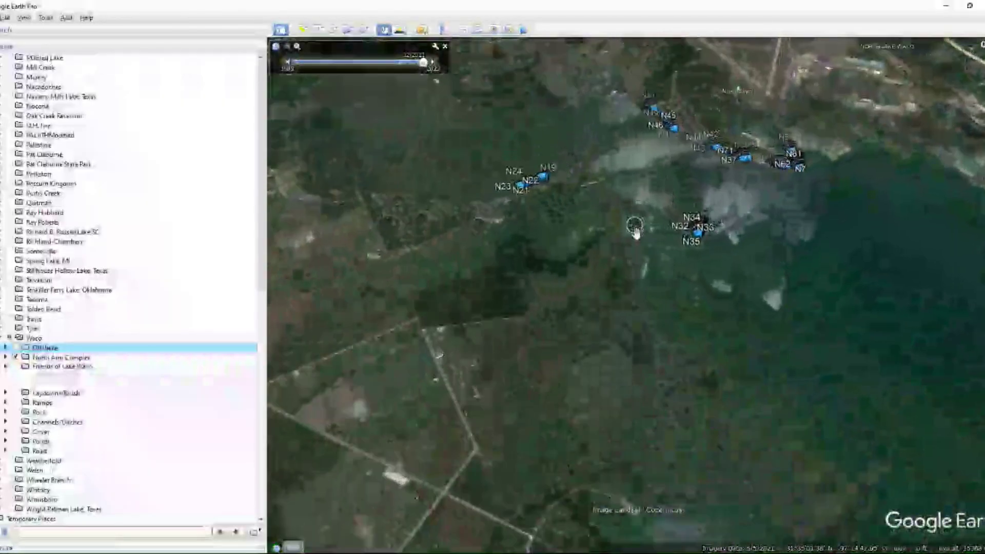
pyautogui.moveTo(838, 246); pyautogui.dragTo(829, 300)
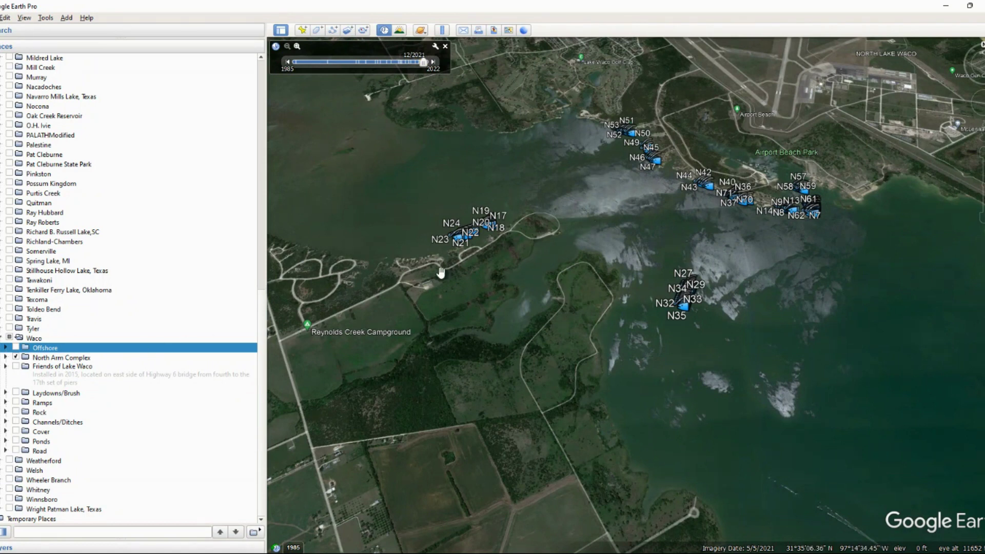
# Step: Display the Friends of Lake Waco waypoints instead of North Arm Complex and inspect them close up at the Highway 6 bridge
pyautogui.click(17, 359)
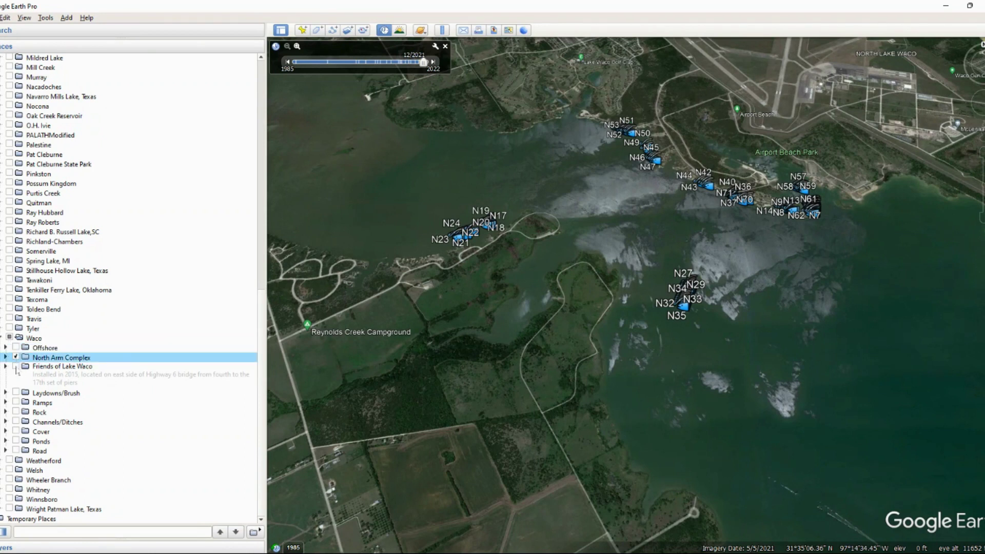
pyautogui.click(16, 368)
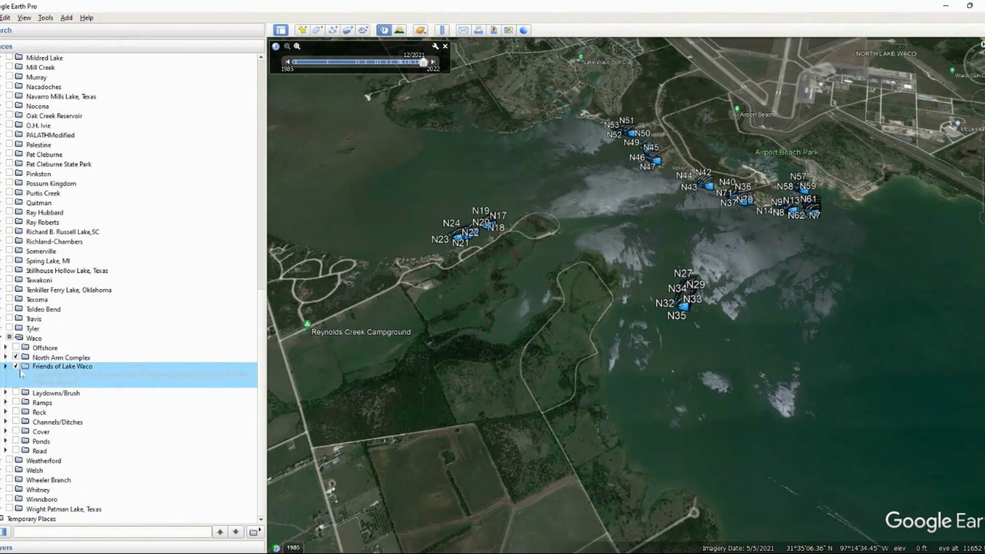
pyautogui.click(16, 357)
pyautogui.scroll(-5, 681, 426)
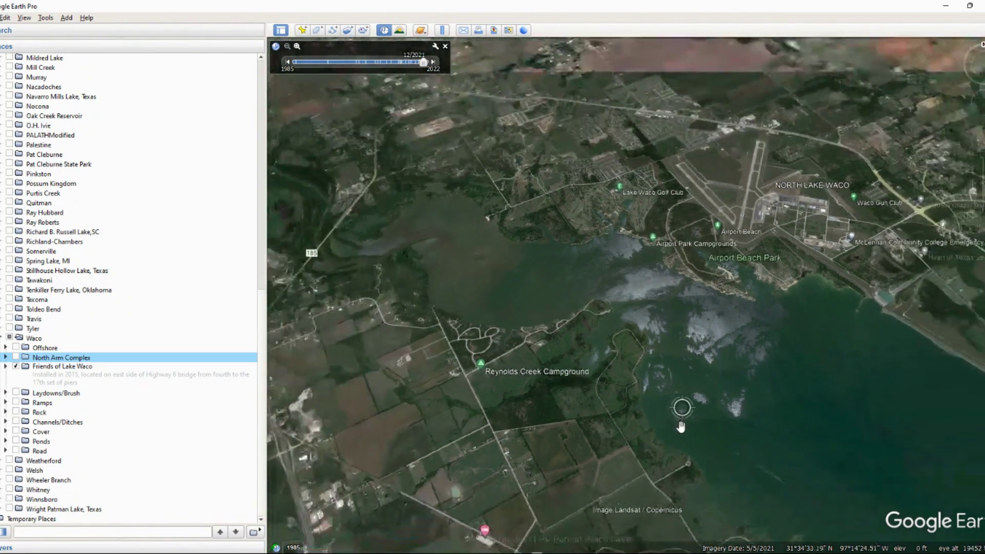
pyautogui.scroll(-3, 681, 425)
pyautogui.moveTo(673, 424); pyautogui.dragTo(574, 236)
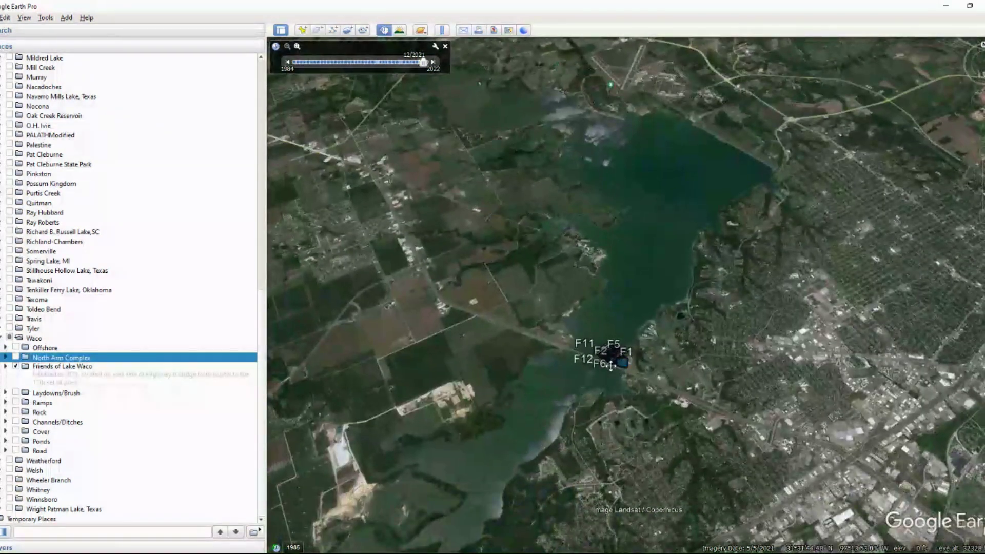
pyautogui.scroll(5, 611, 366)
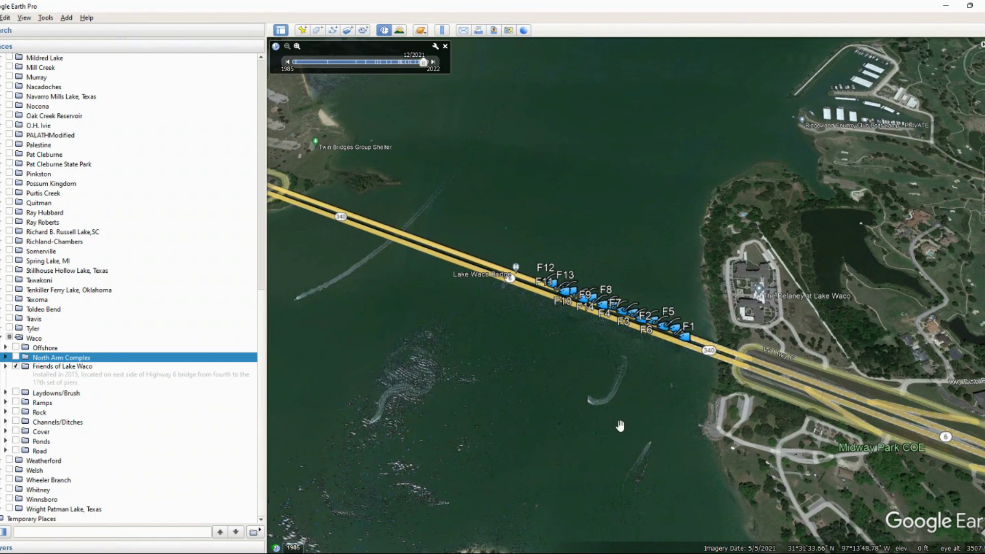
# Step: Display the Laydowns/Brush waypoints instead of Friends of Lake Waco and view them across the whole lake
pyautogui.click(16, 367)
pyautogui.click(15, 393)
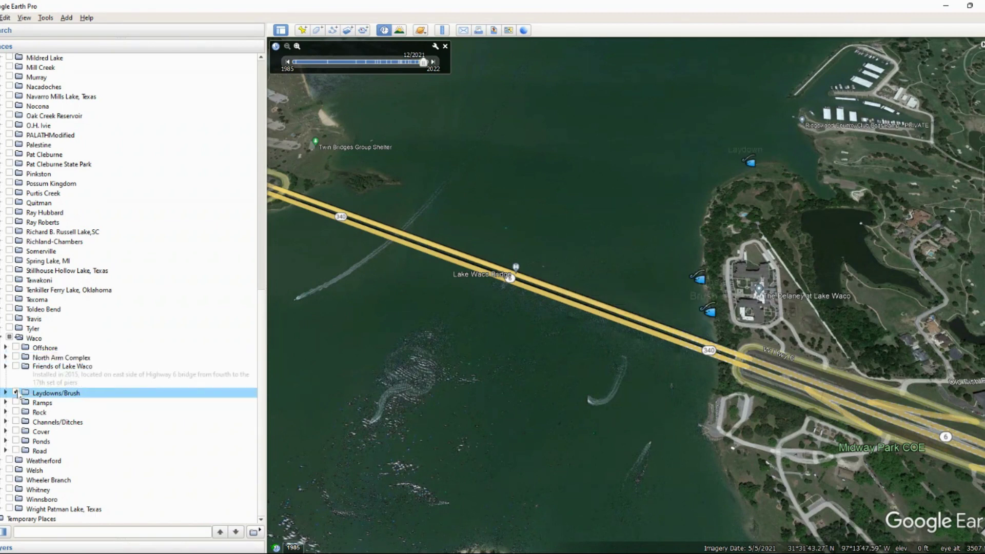
pyautogui.scroll(-5, 459, 505)
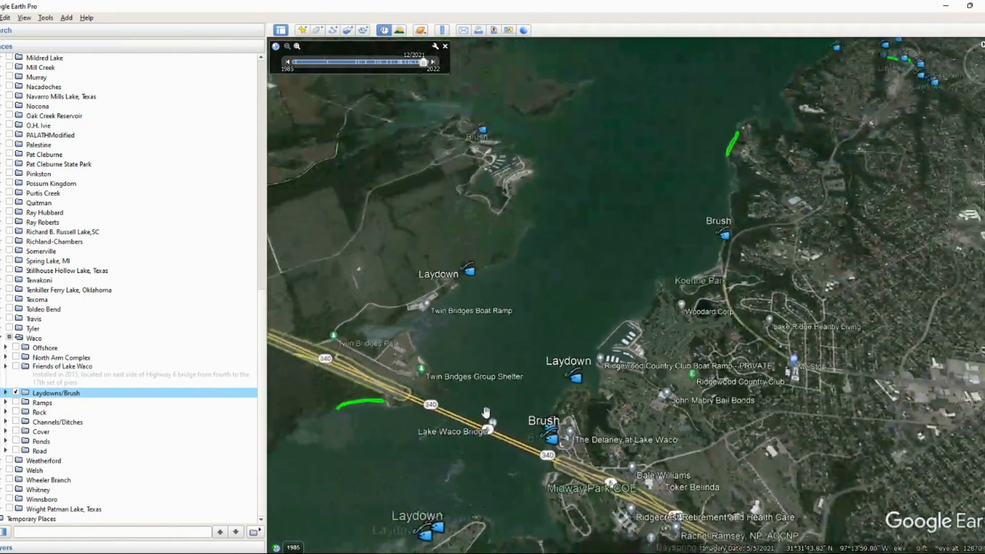
pyautogui.scroll(-3, 510, 386)
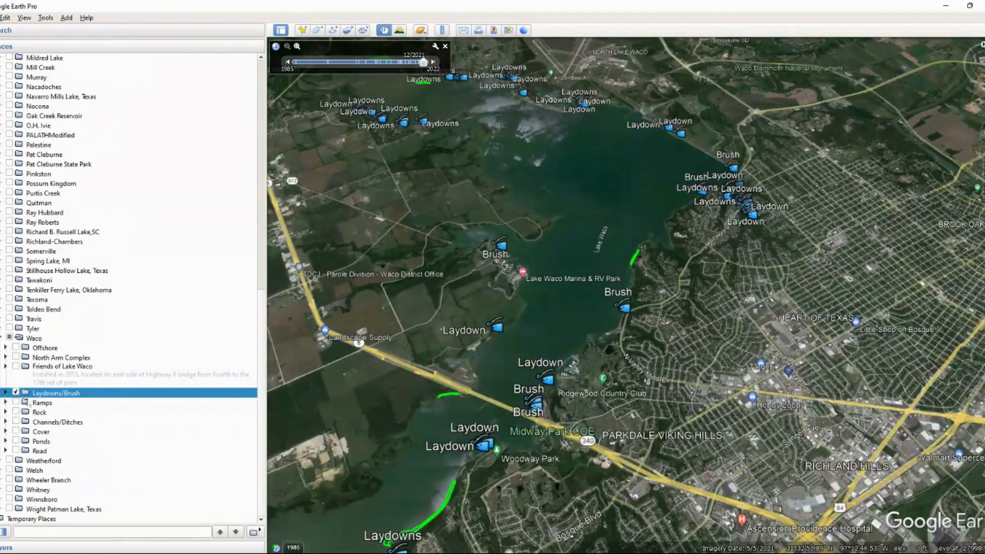
# Step: Hide the Laydowns/Brush folder and display the Ramps waypoints around Lake Waco
pyautogui.click(16, 393)
pyautogui.click(15, 403)
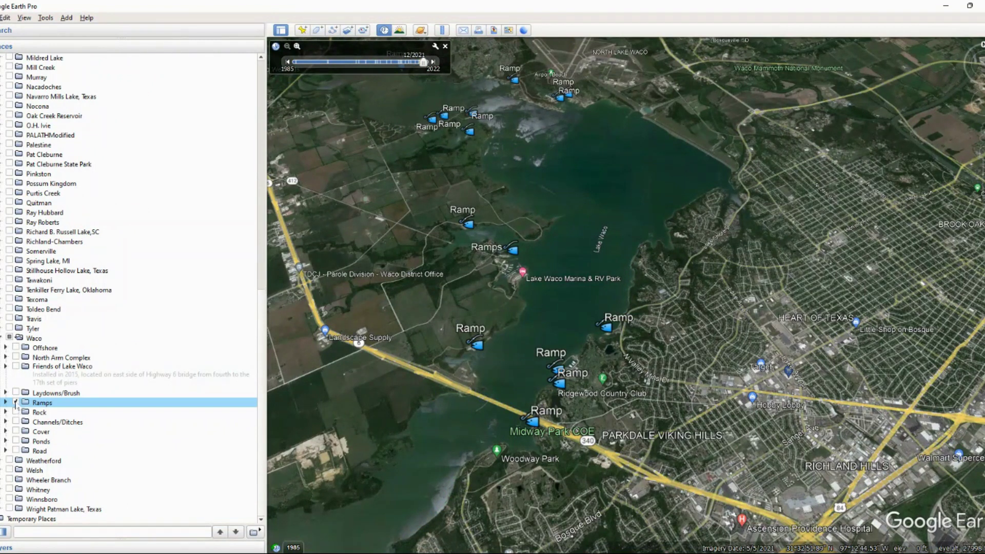
# Step: Display the Rock waypoints instead of Ramps, and switch to the Channels/Ditches lines to view them around Lake Waco
pyautogui.click(16, 403)
pyautogui.click(15, 412)
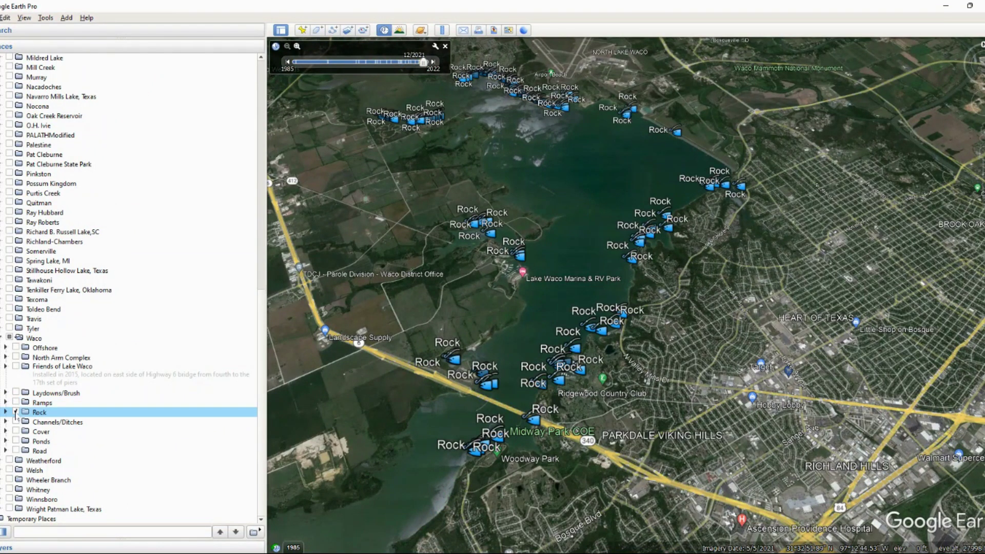
pyautogui.click(16, 422)
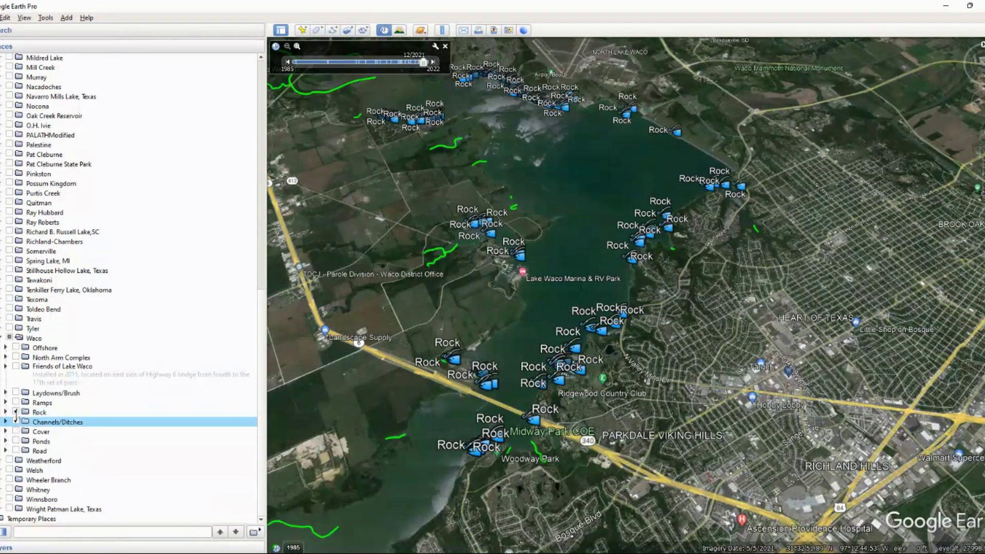
pyautogui.click(15, 412)
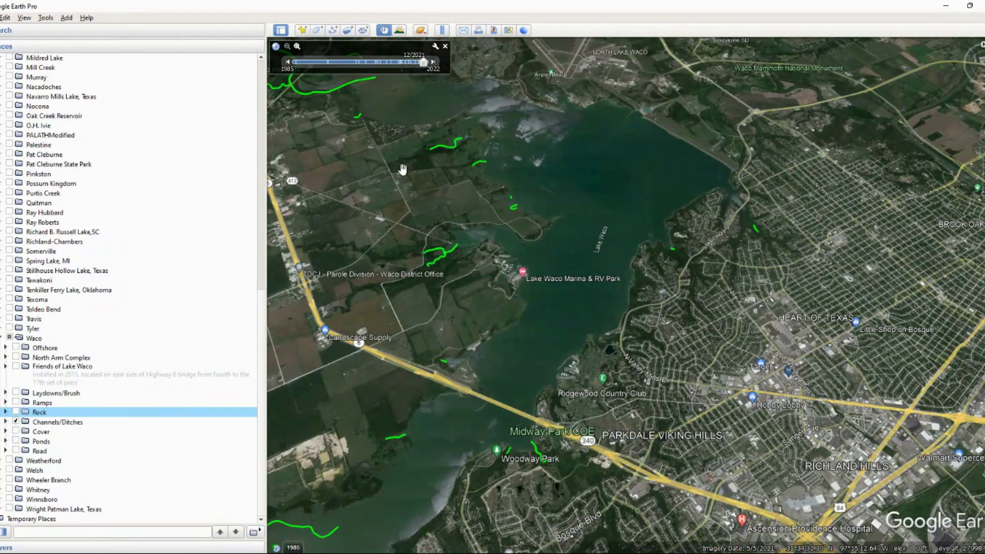
pyautogui.doubleClick(403, 170)
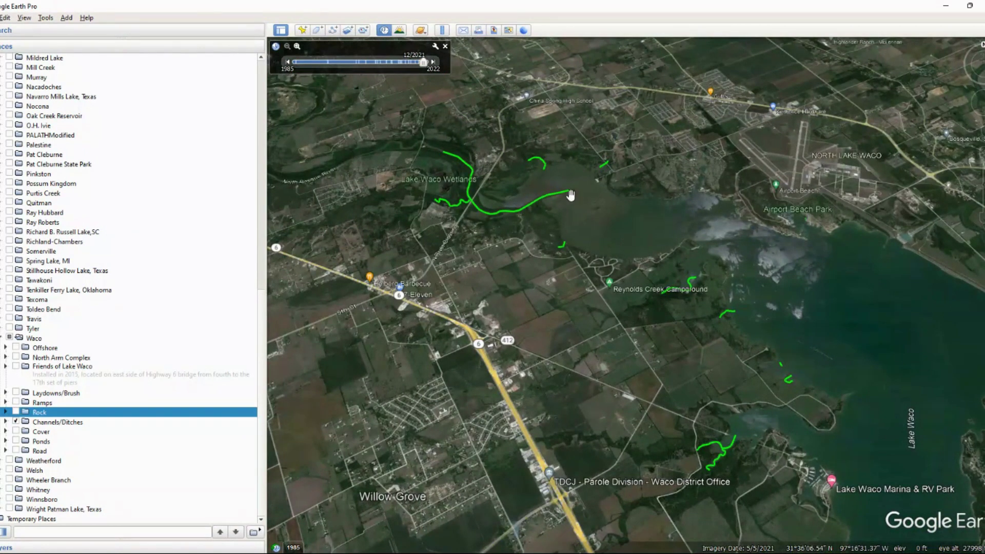
pyautogui.moveTo(665, 494); pyautogui.dragTo(570, 258)
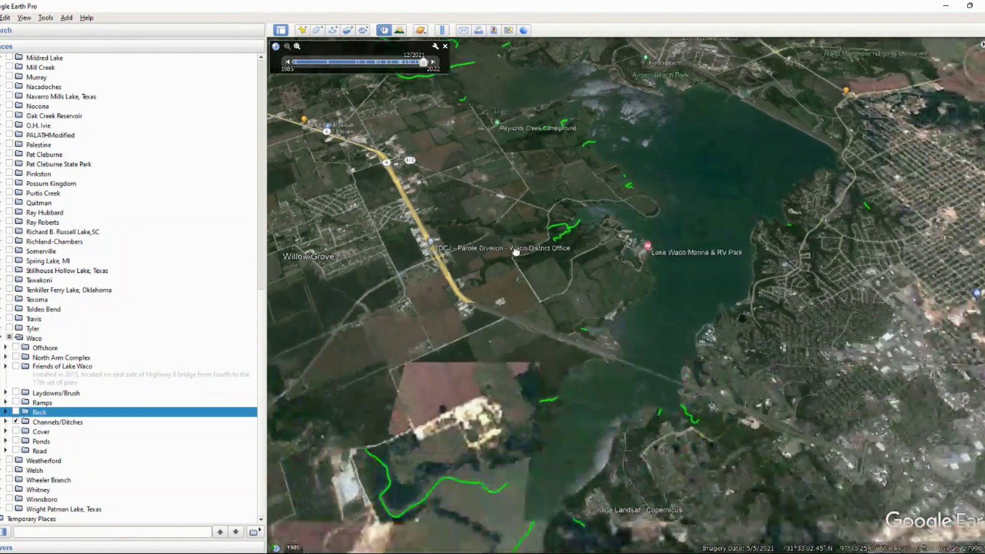
# Step: Display the Cover waypoints instead of Channels/Ditches, and replace them with the Ponds outlines
pyautogui.click(15, 422)
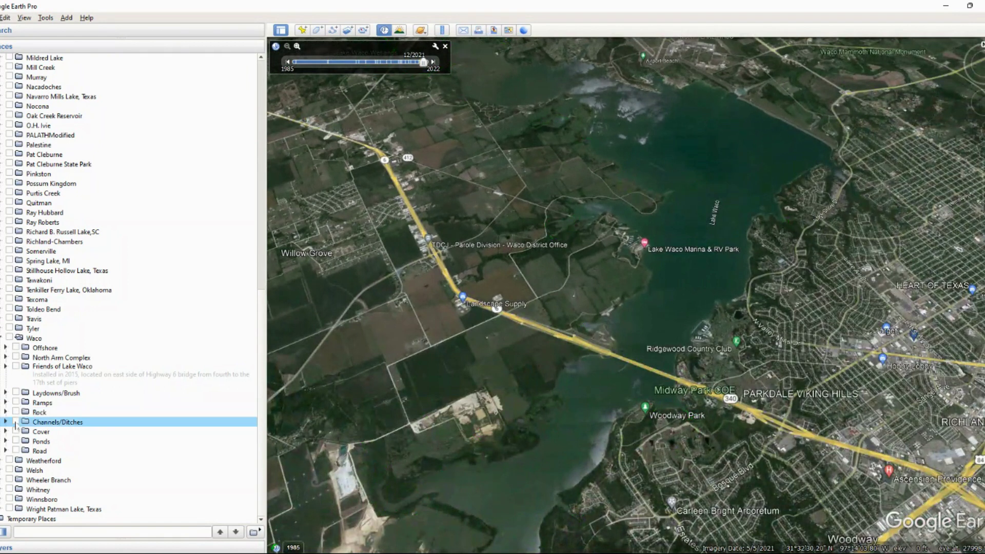
pyautogui.click(15, 431)
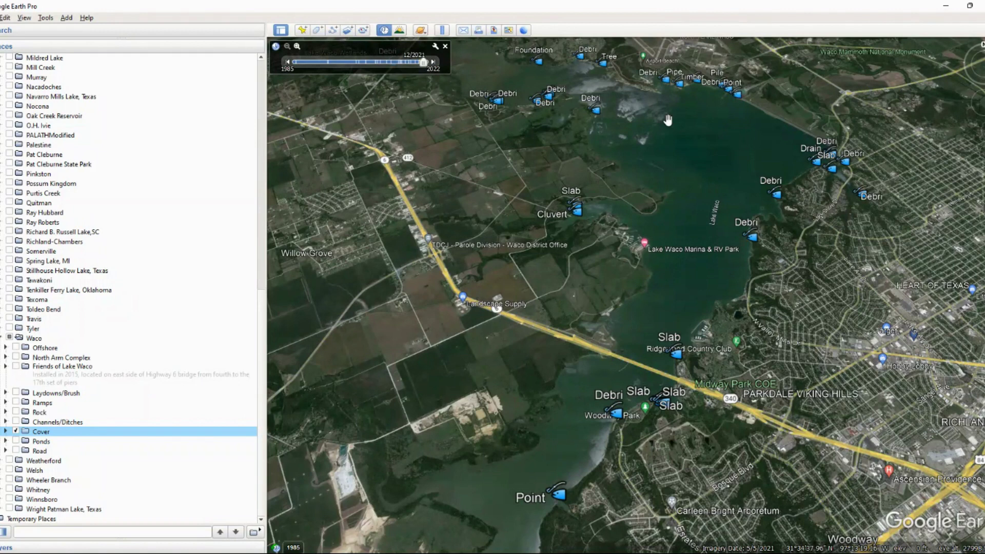
pyautogui.click(15, 442)
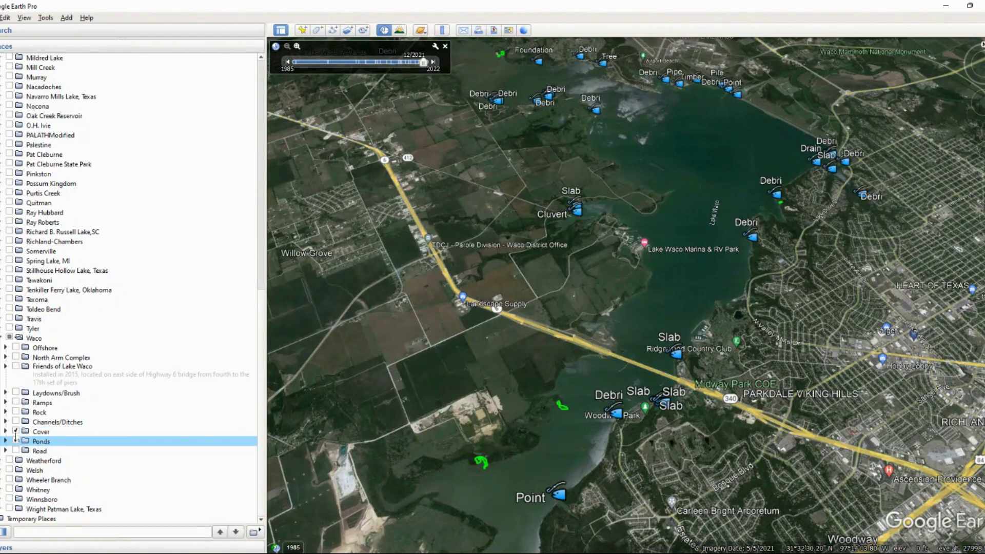
pyautogui.click(16, 432)
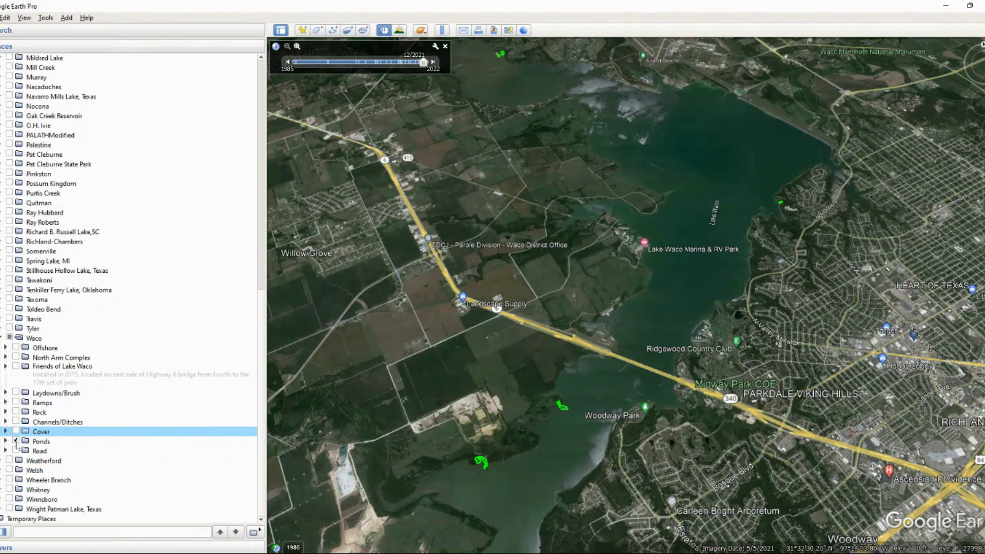
# Step: Display the Road folder instead of Ponds and view its features across the whole lake
pyautogui.click(16, 441)
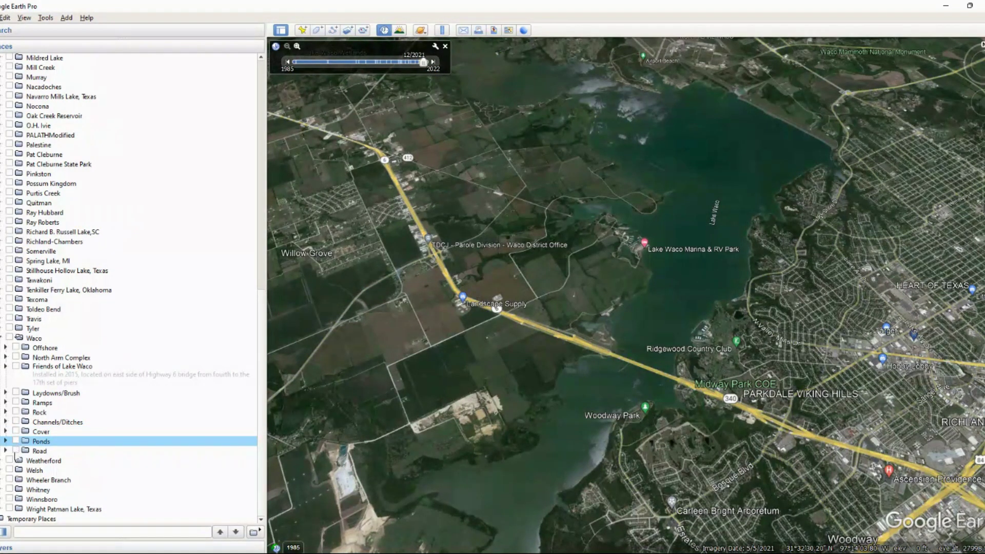
pyautogui.click(15, 451)
pyautogui.scroll(-2, 445, 451)
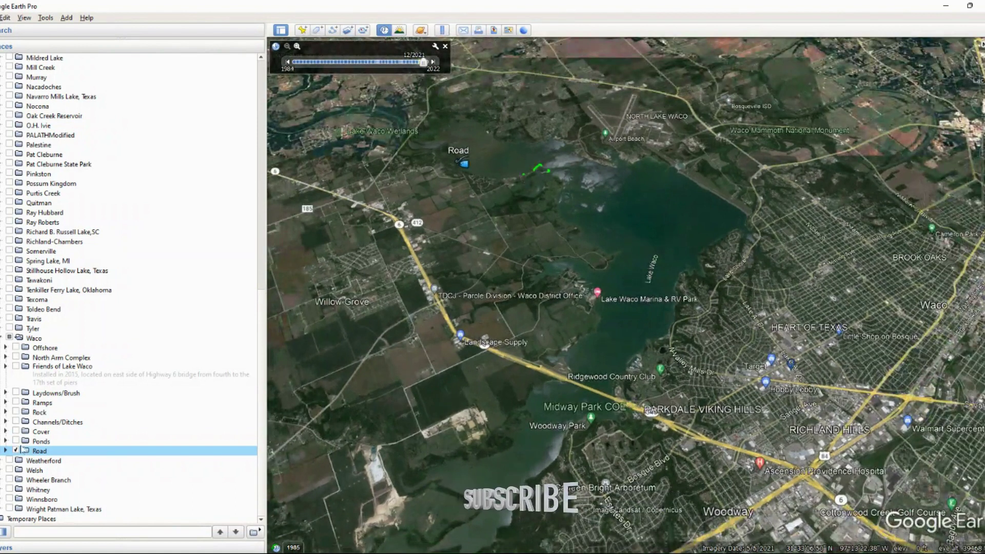
# Step: Display every Waco waypoint category except Offshore, and narrow the places list to enlarge the map
pyautogui.click(9, 338)
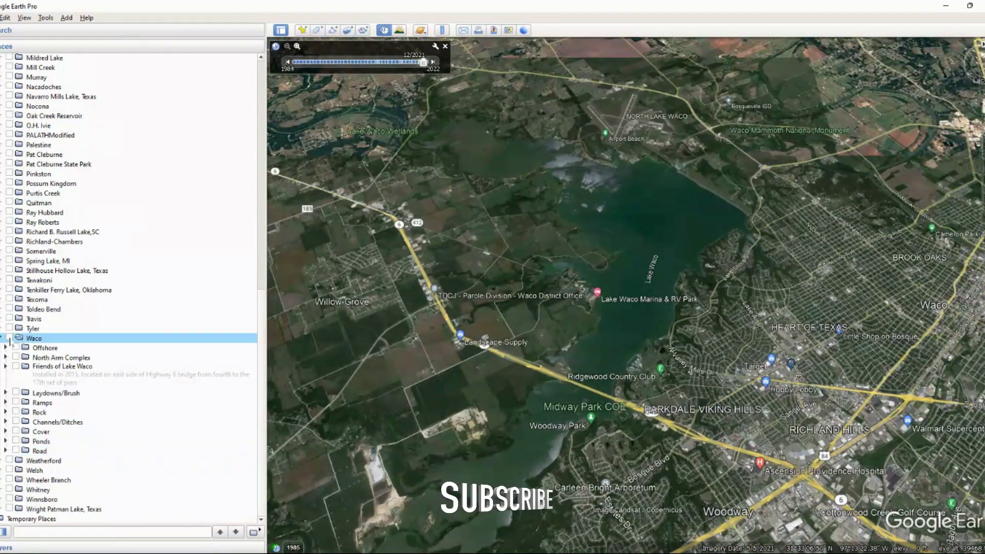
pyautogui.click(16, 347)
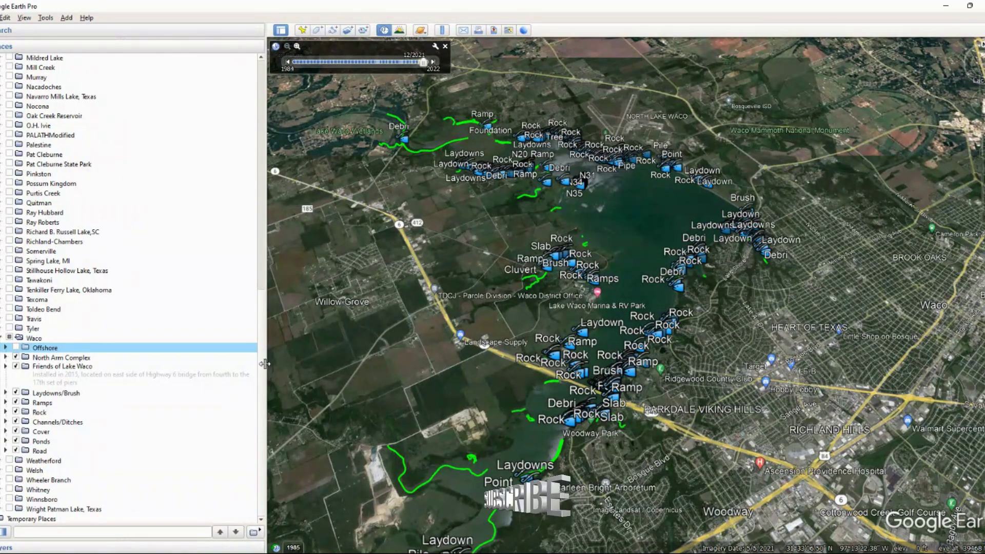
pyautogui.moveTo(266, 363); pyautogui.dragTo(87, 364)
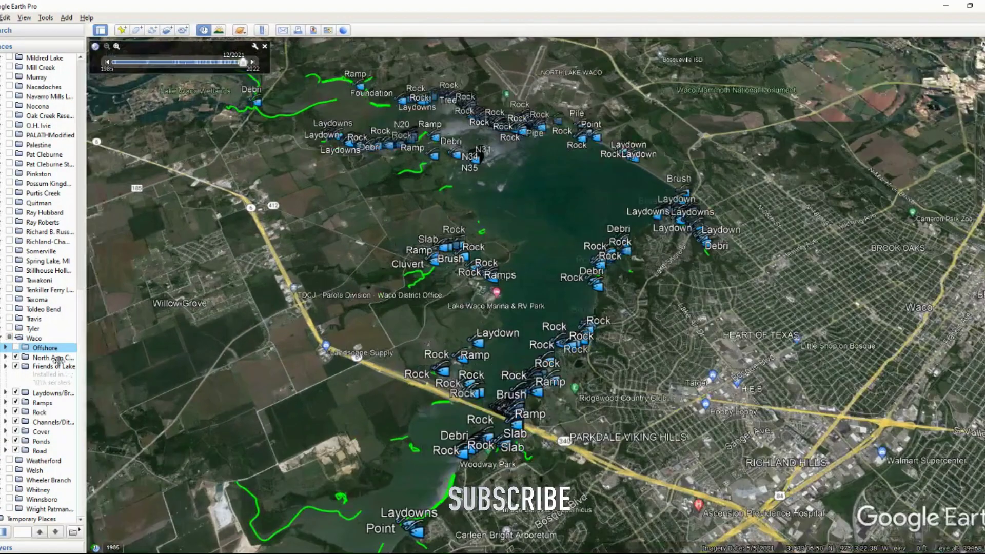
# Step: Inspect the Rock, Debri, Pile and Point waypoints close up at the dam's spillway
pyautogui.moveTo(493, 317); pyautogui.dragTo(447, 410)
pyautogui.moveTo(488, 278); pyautogui.dragTo(508, 387)
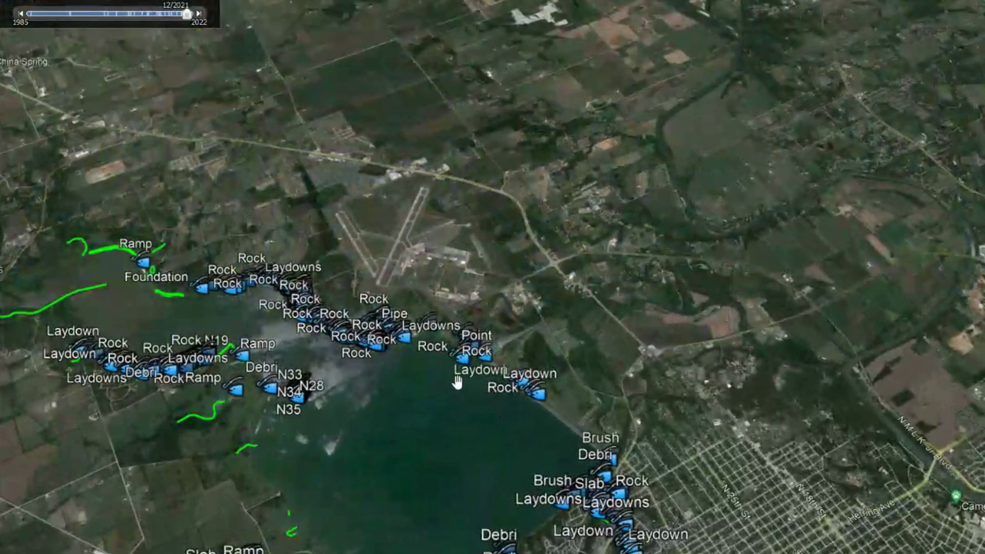
pyautogui.scroll(5, 458, 377)
pyautogui.scroll(5, 482, 380)
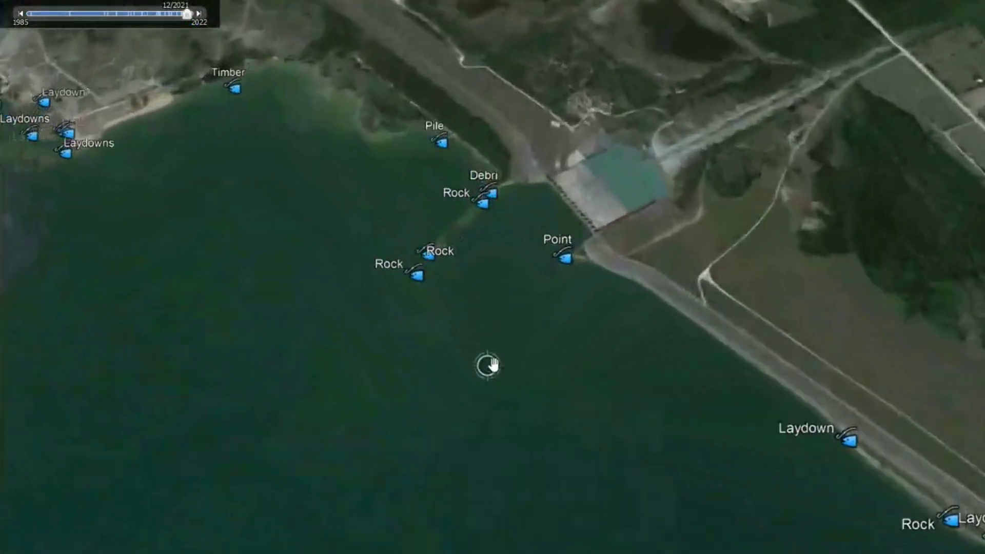
pyautogui.moveTo(571, 334); pyautogui.dragTo(677, 473)
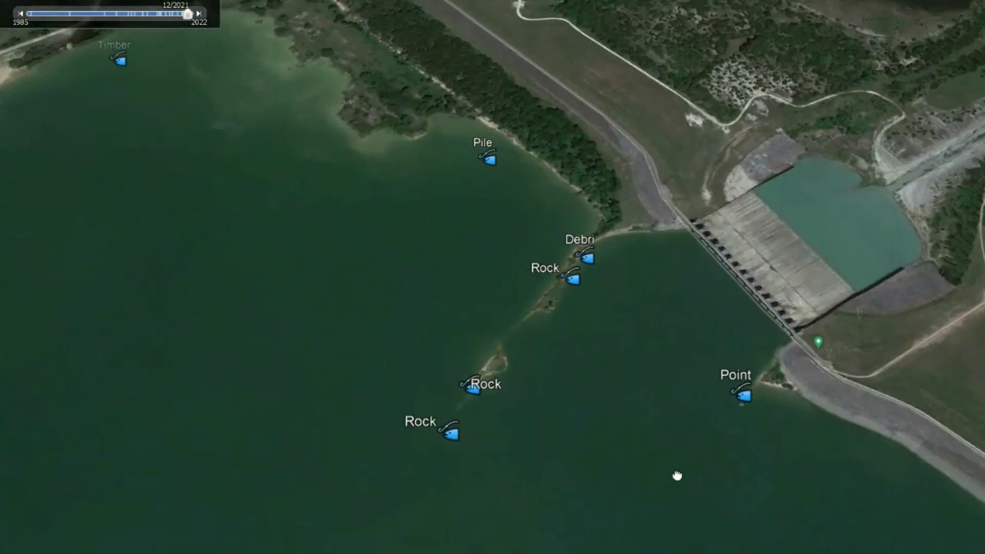
pyautogui.moveTo(496, 422); pyautogui.dragTo(611, 348)
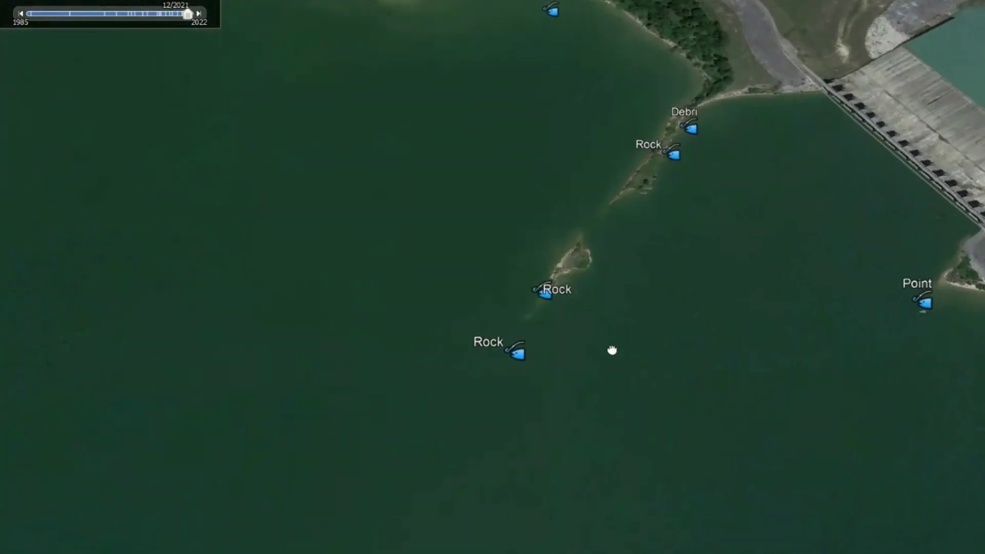
# Step: Step the historical imagery back to 11/2011 for the rocky point beside the dam
pyautogui.click(21, 14)
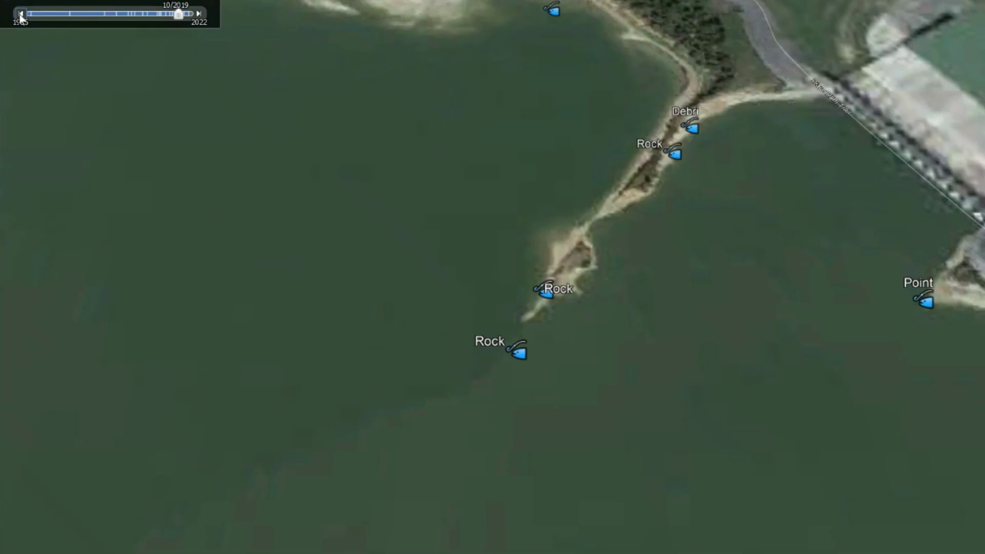
pyautogui.click(21, 14)
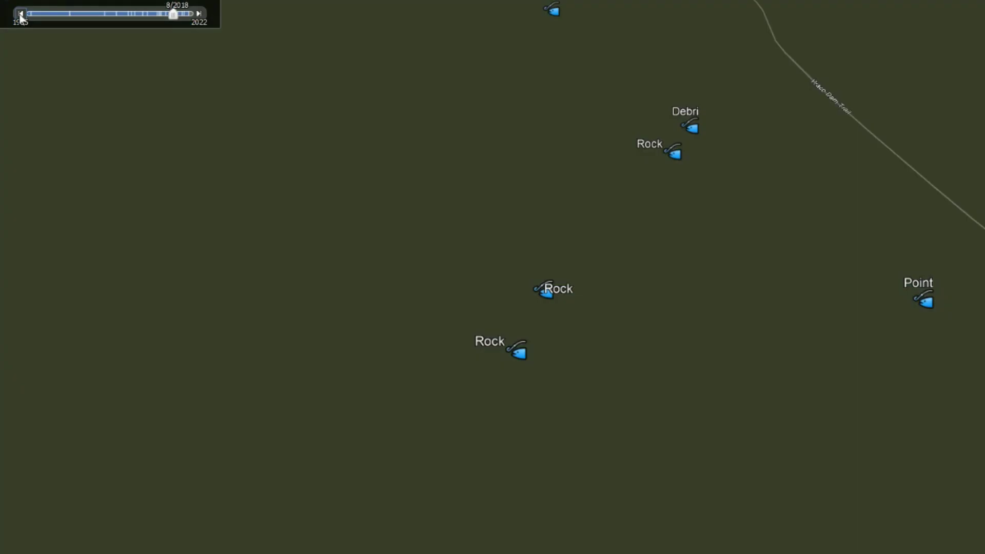
pyautogui.click(21, 14)
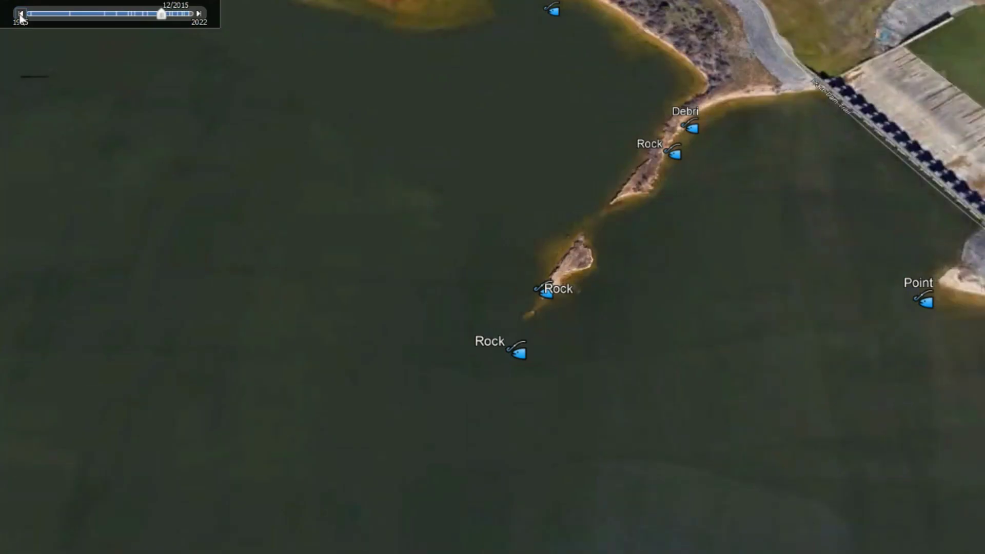
pyautogui.click(21, 13)
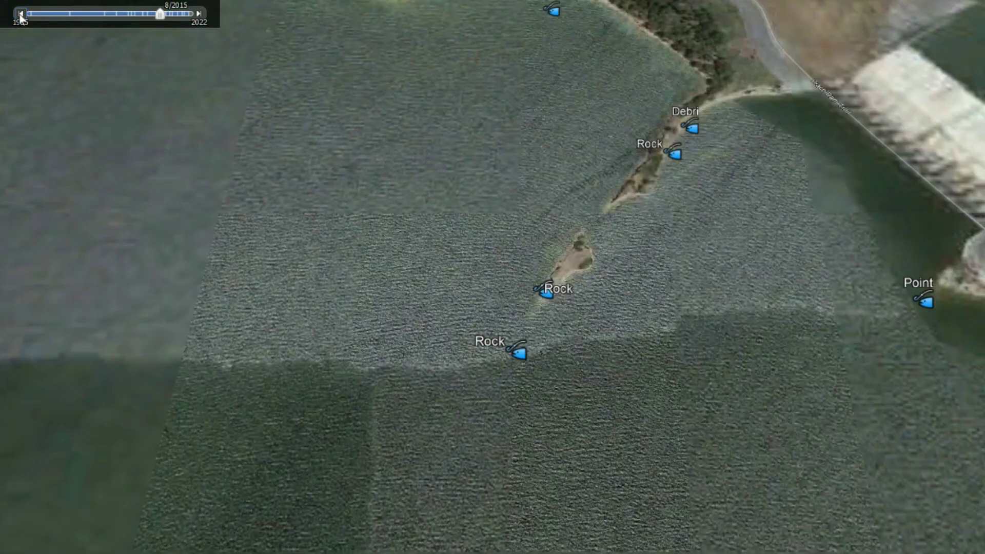
pyautogui.click(21, 14)
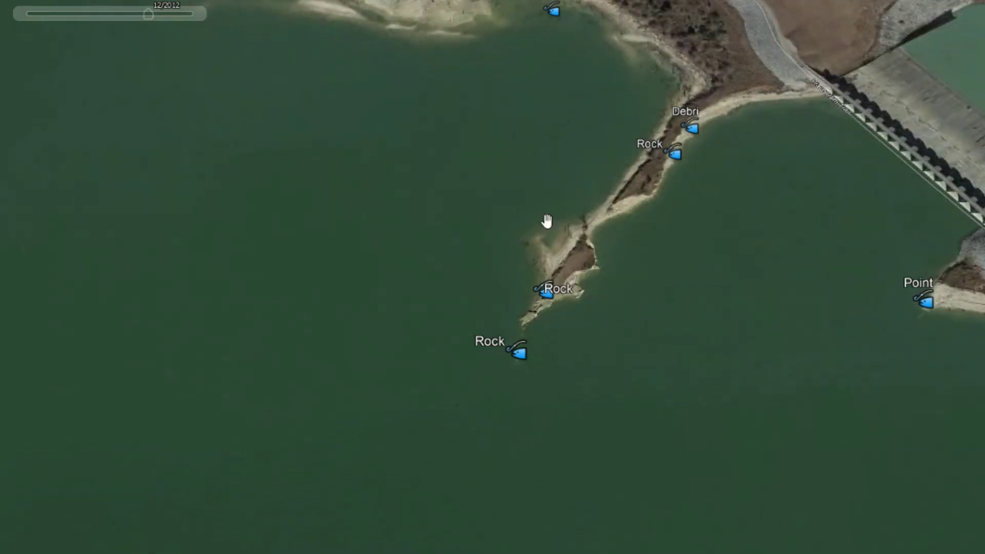
pyautogui.scroll(2, 528, 376)
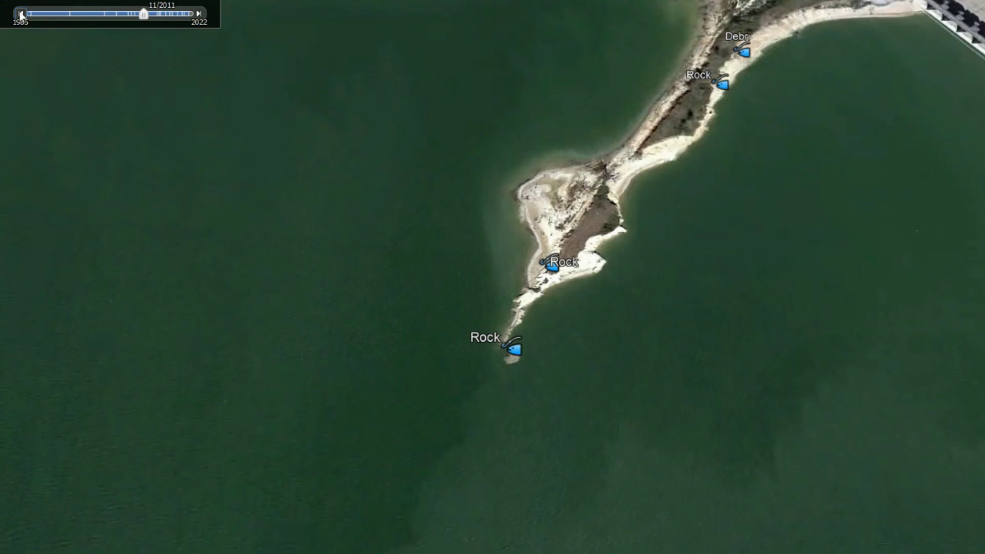
# Step: Examine the 11/2011 shoreline beside Waco Dam and the outermost Rock waypoint at the tip of the point
pyautogui.scroll(-2, 628, 436)
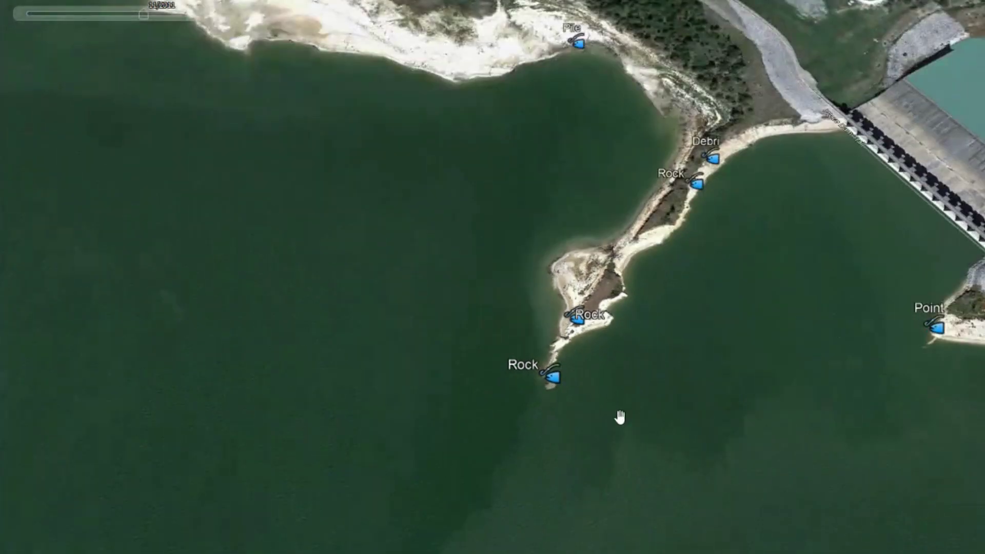
pyautogui.moveTo(671, 302); pyautogui.dragTo(556, 246)
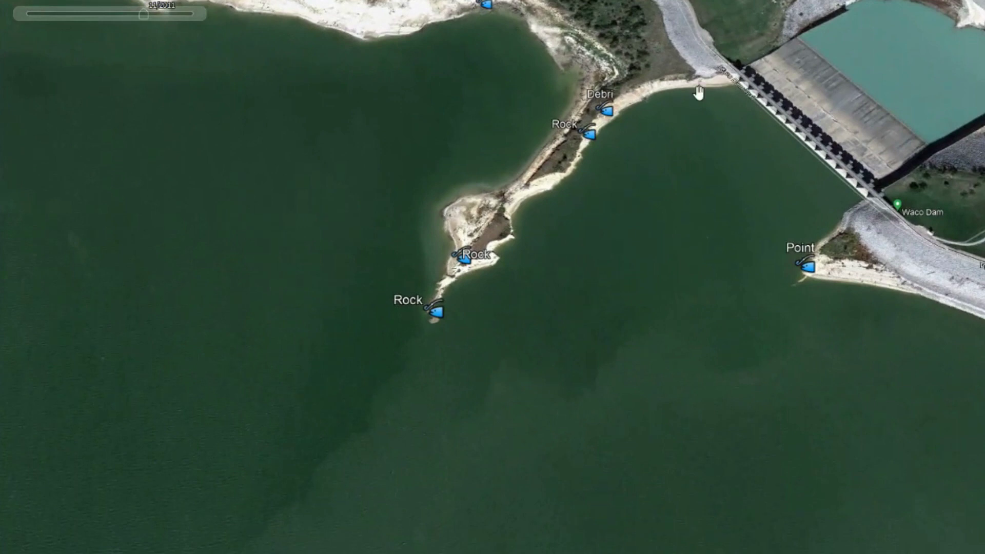
pyautogui.scroll(3, 434, 319)
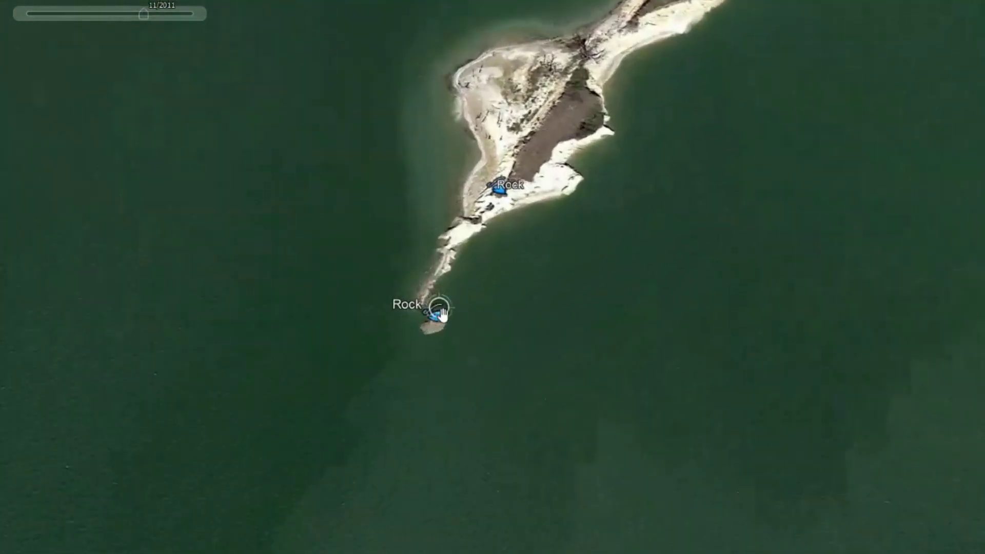